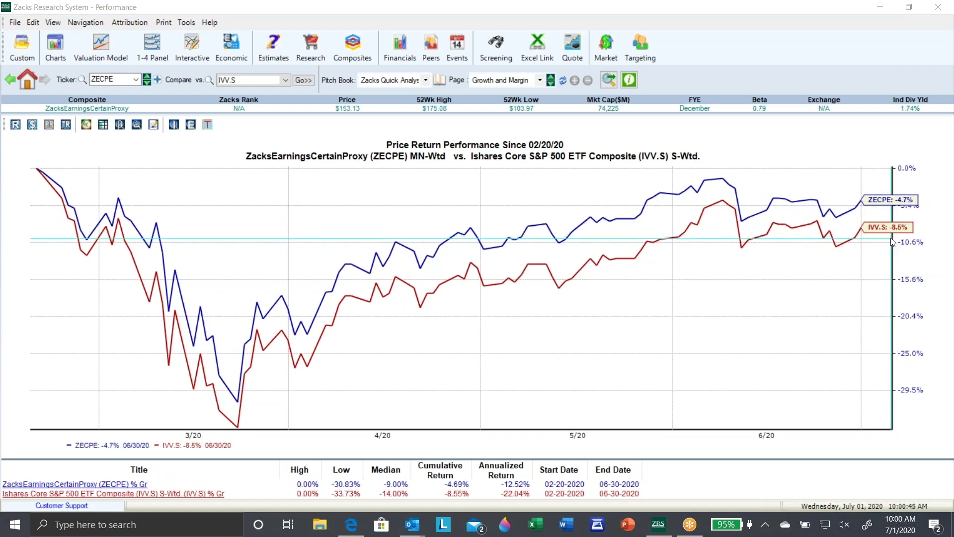
Look through the Custom Composites universe in the ticker lookup for the Earnings Certain portfolios, then close the lookup.
left_click(136, 79)
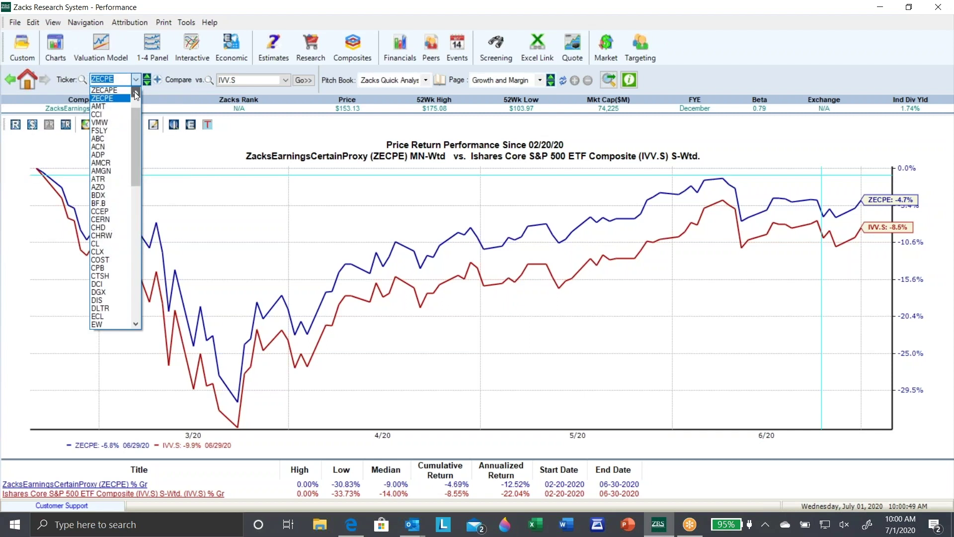
scroll(135, 92, "up", 2)
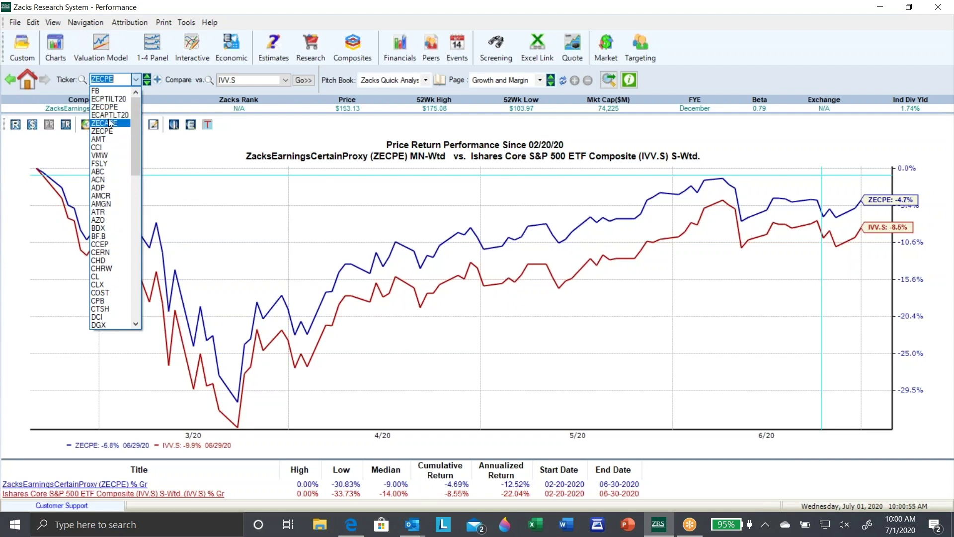
left_click(81, 79)
left_click(81, 80)
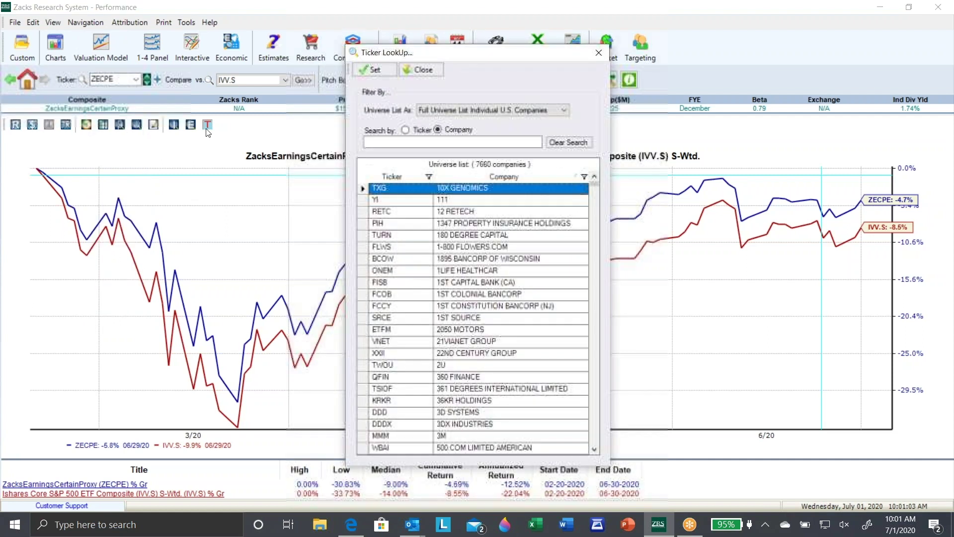
left_click(566, 111)
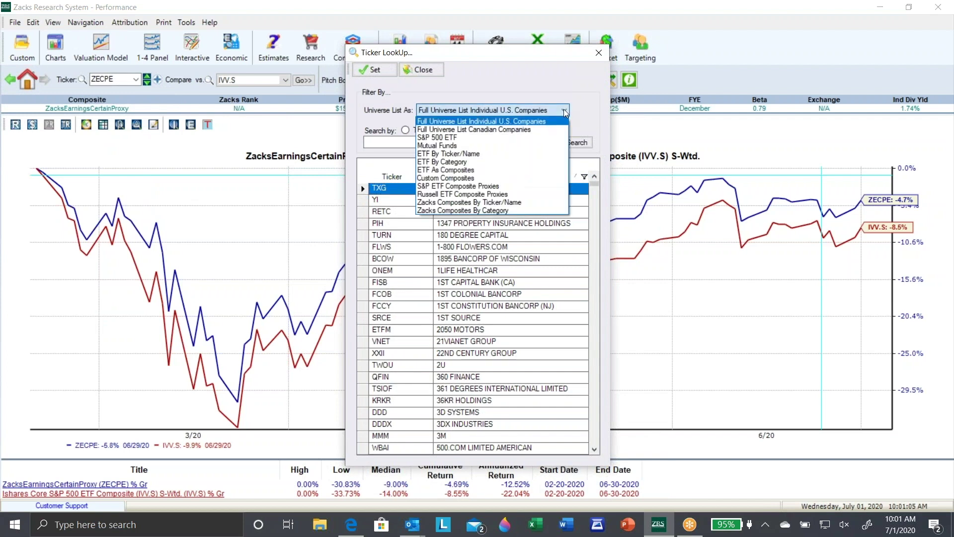
left_click(457, 178)
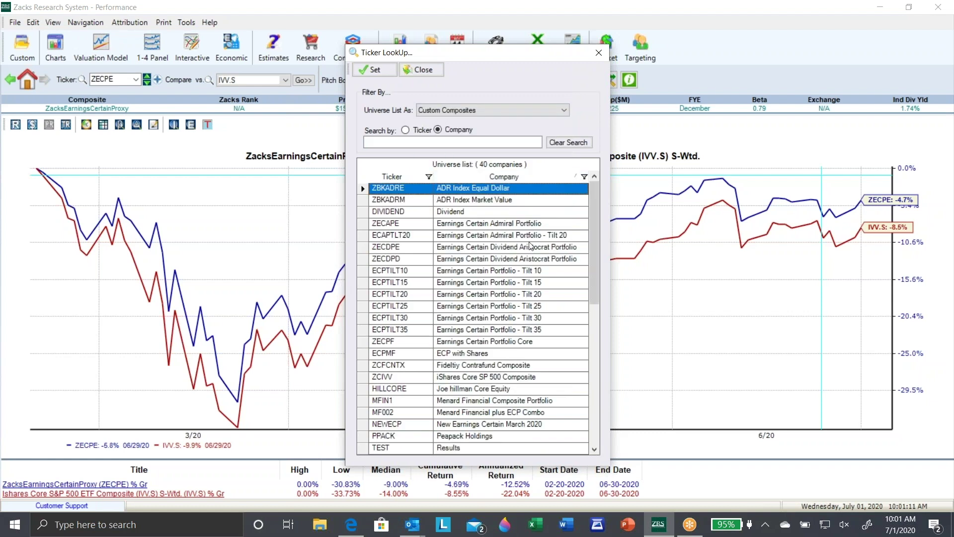
left_click_drag(595, 268, 588, 412)
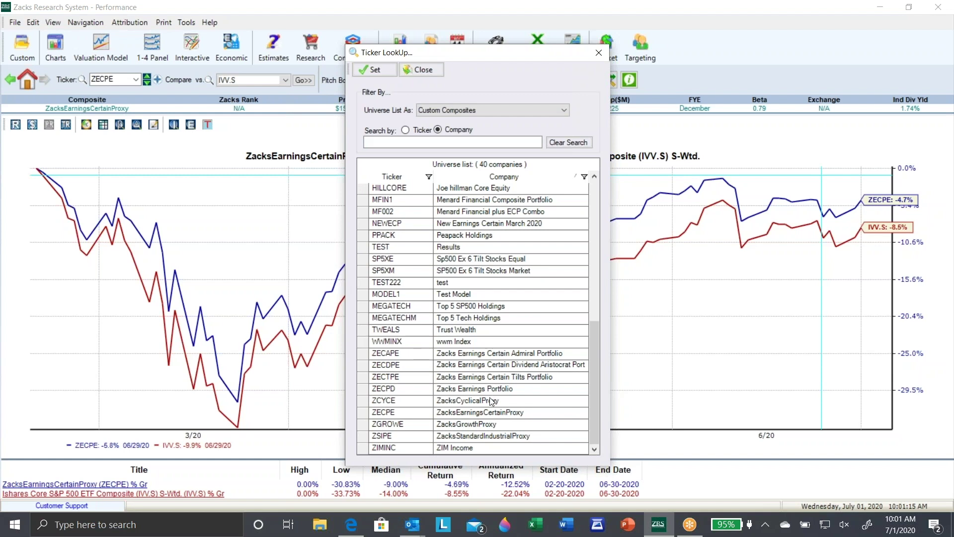
left_click_drag(594, 368, 591, 211)
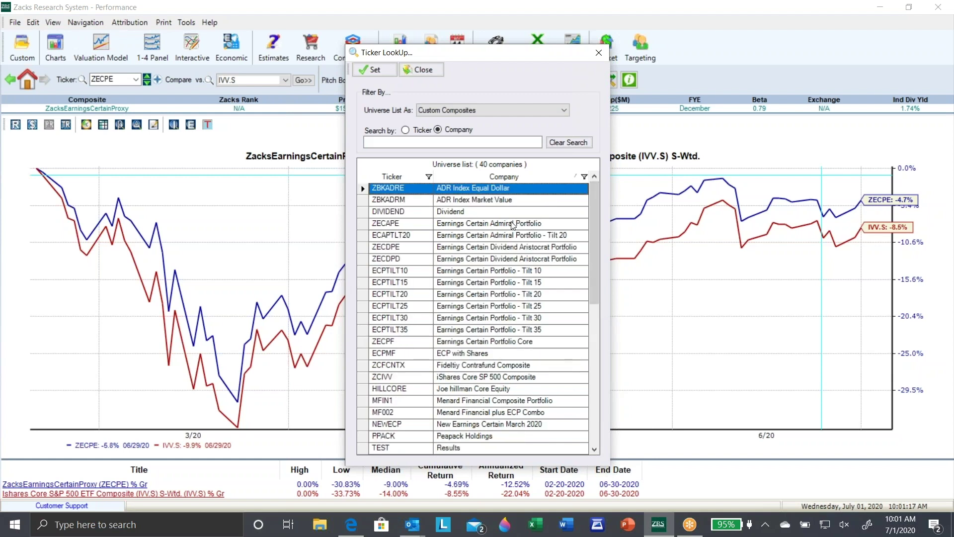
left_click(433, 69)
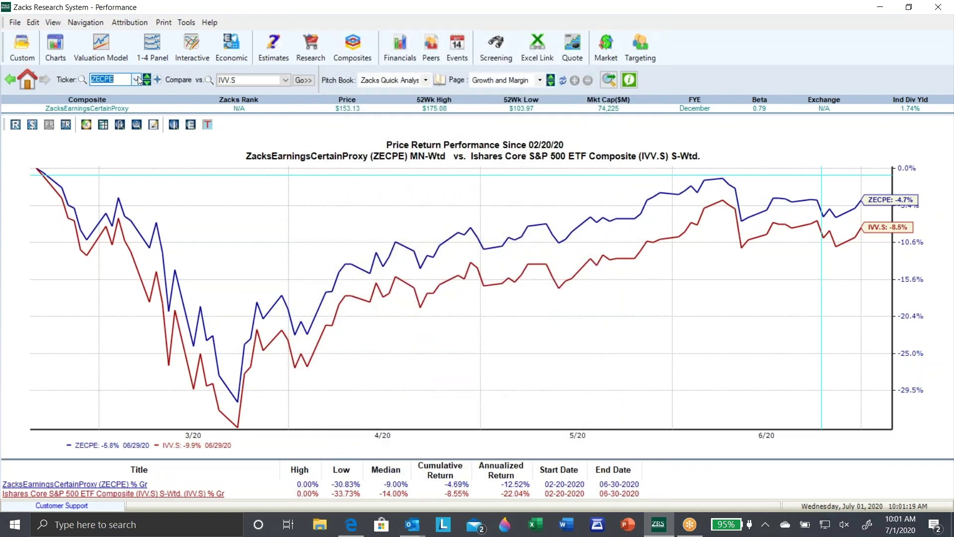
Chart the price return performance of the Earnings Certain Admiral Portfolio (ZECAPE) against IVV.S.
left_click(136, 79)
scroll(135, 93, "up", 2)
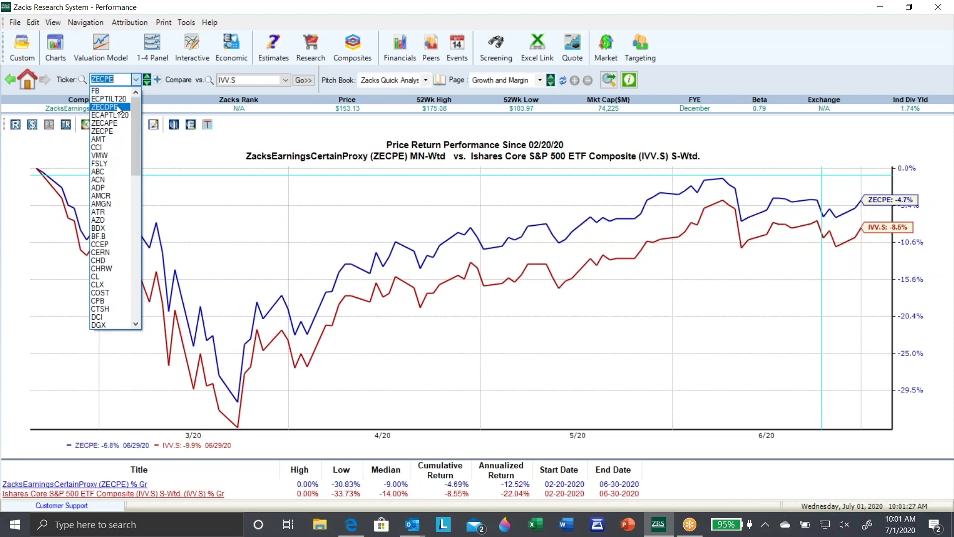
left_click(116, 123)
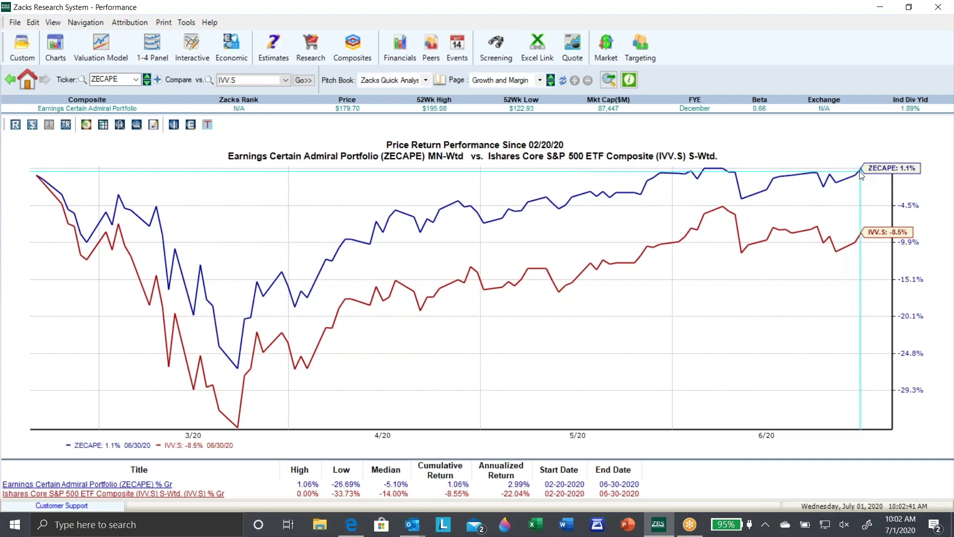
Chart the performance of the Tilt 20 portfolio ECPTILT20 against IVV.S, followed by the Admiral Tilt 20 portfolio ECAPTLT20.
left_click(135, 79)
left_click(137, 91)
left_click(137, 91)
left_click(137, 91)
left_click(137, 91)
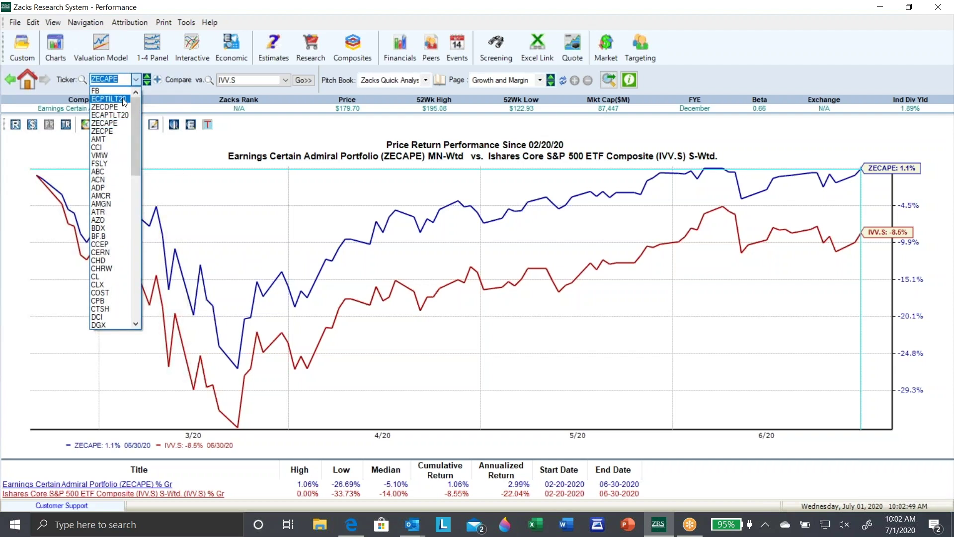
left_click(123, 99)
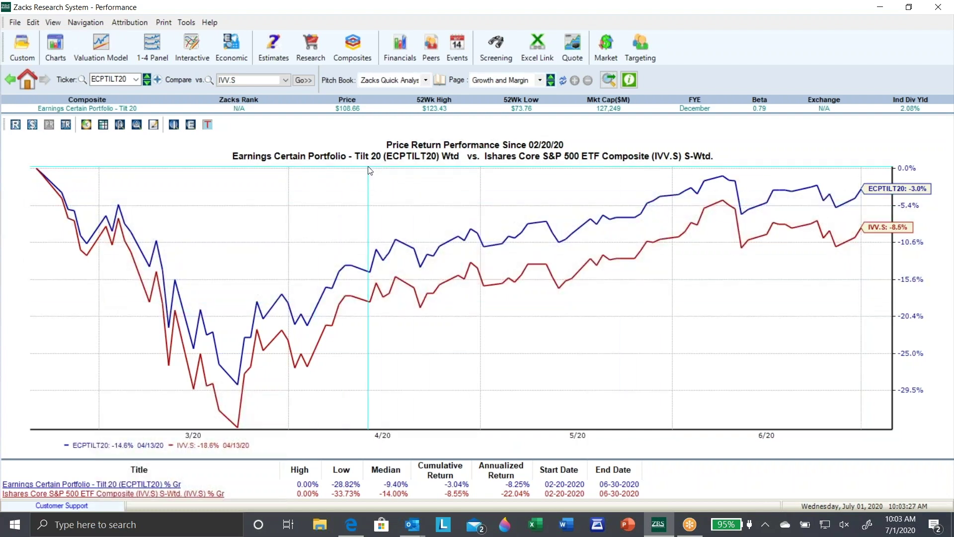
left_click(135, 79)
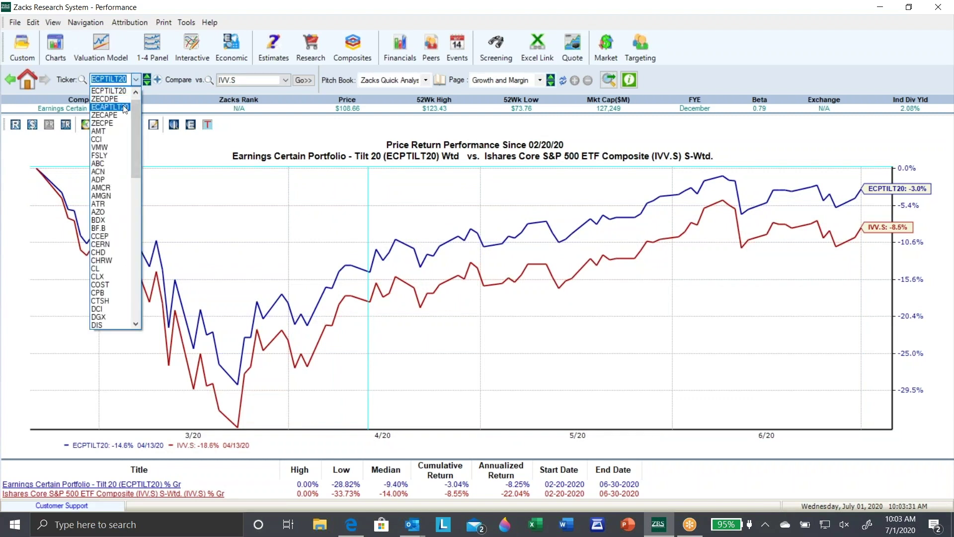
left_click(123, 106)
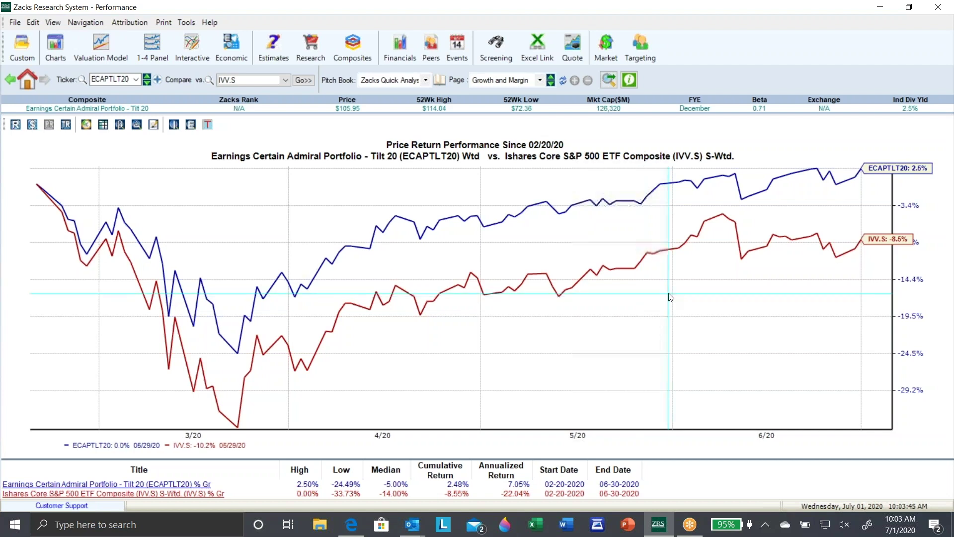
Switch the performance comparison with IVV.S to the Earnings Certain Dividend Aristocrat Portfolio (ZECDPE).
left_click(135, 78)
left_click(136, 91)
left_click(135, 91)
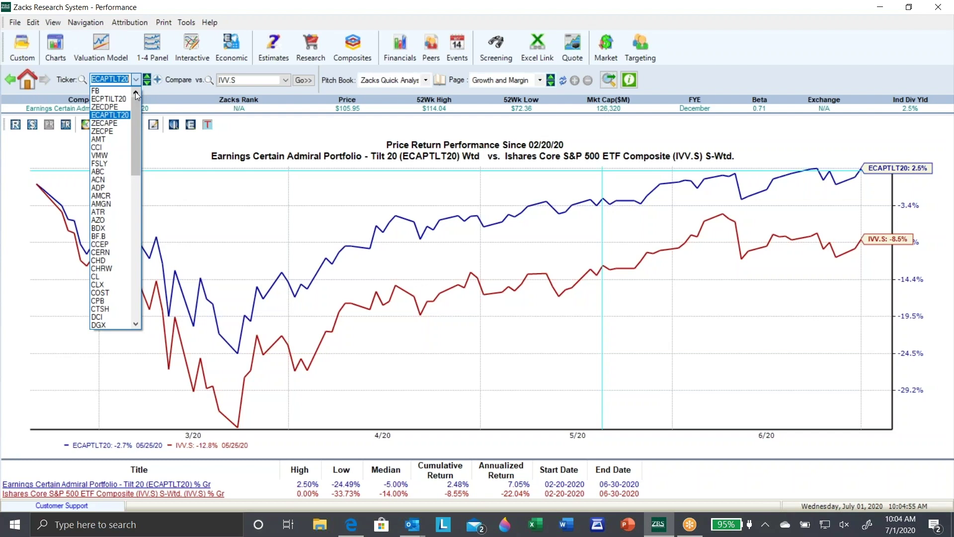
left_click(105, 106)
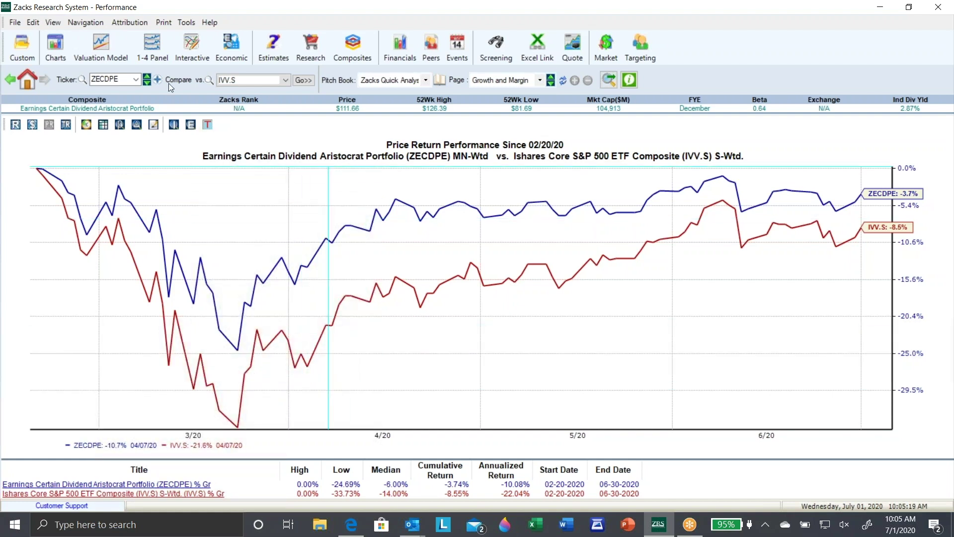
Show the Dividend Aristocrat Portfolio's valuation model with 20 years of history and least squares growth.
left_click(106, 46)
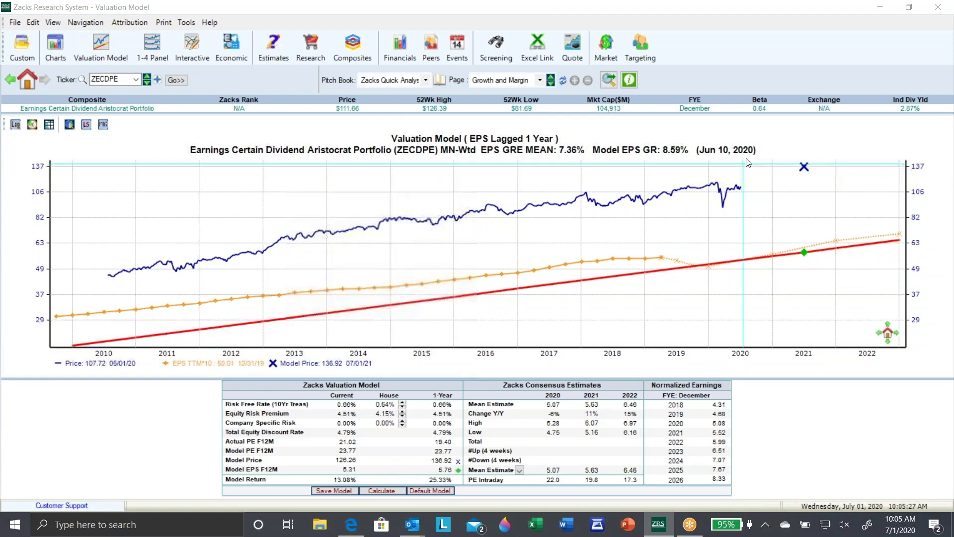
right_click(567, 193)
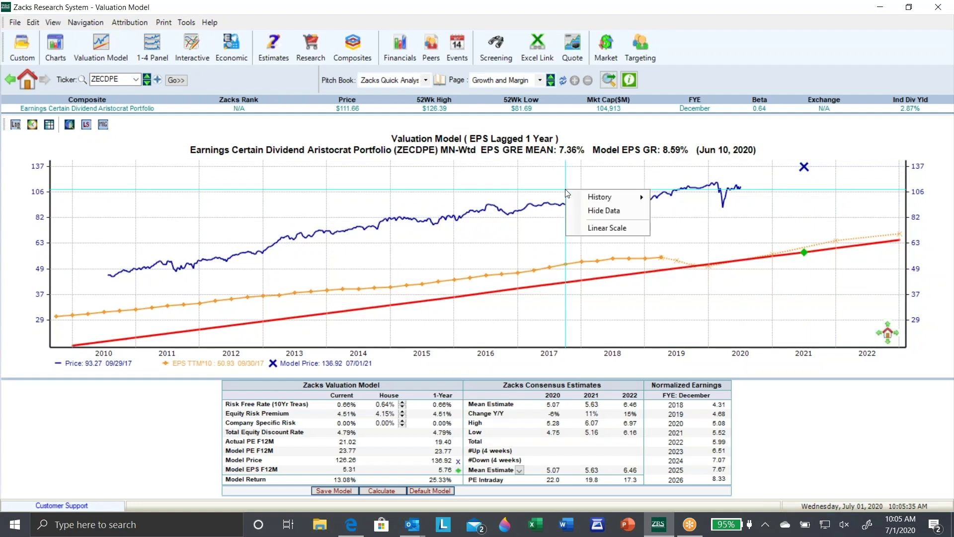
mouse_move(602, 197)
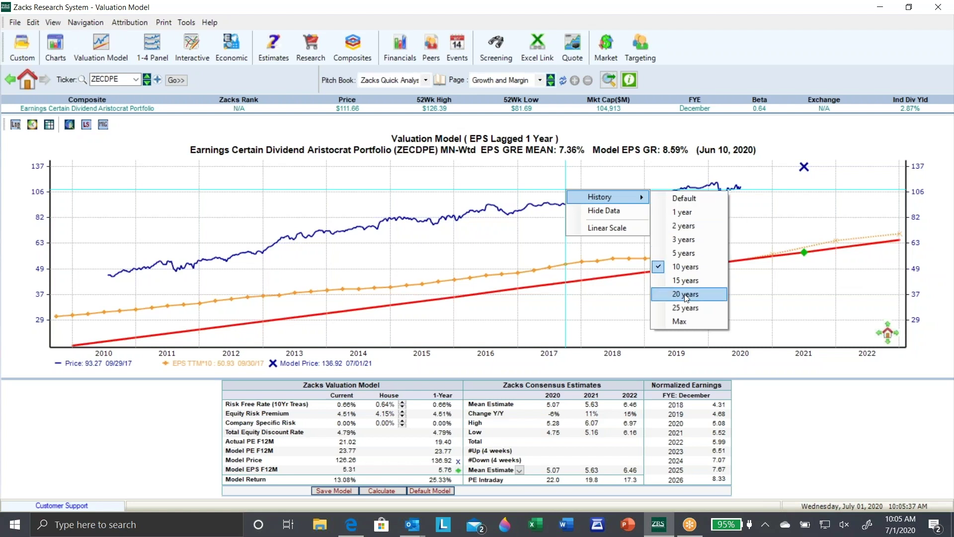
left_click(685, 295)
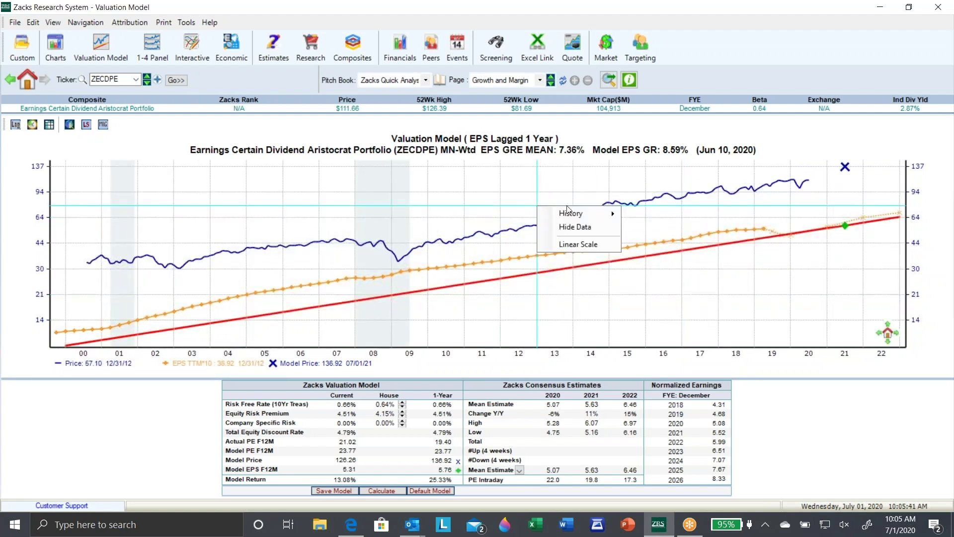
mouse_move(568, 212)
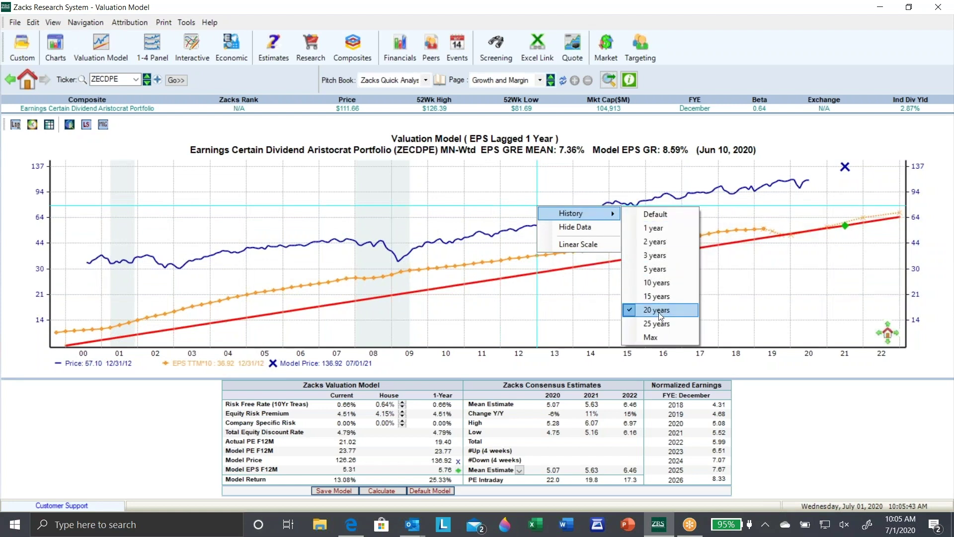
left_click(591, 315)
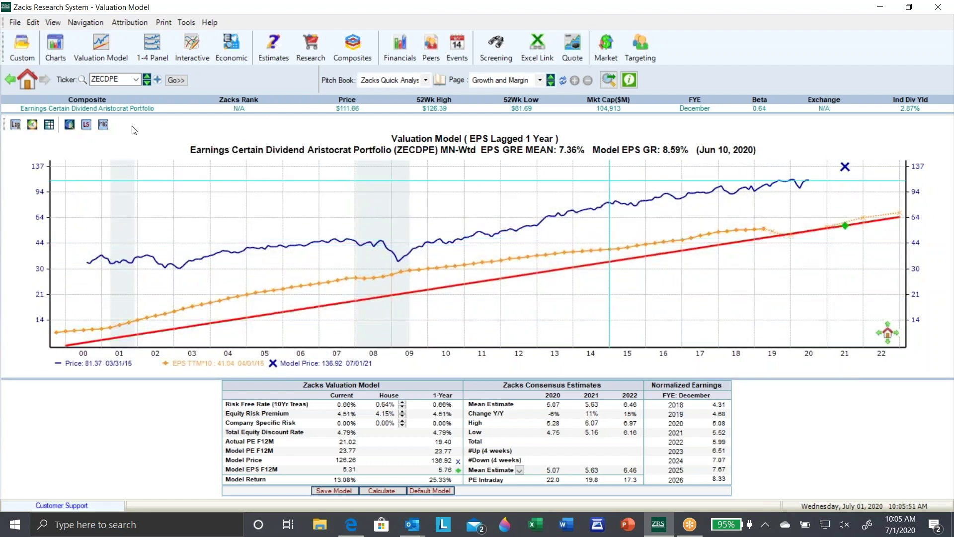
left_click(87, 124)
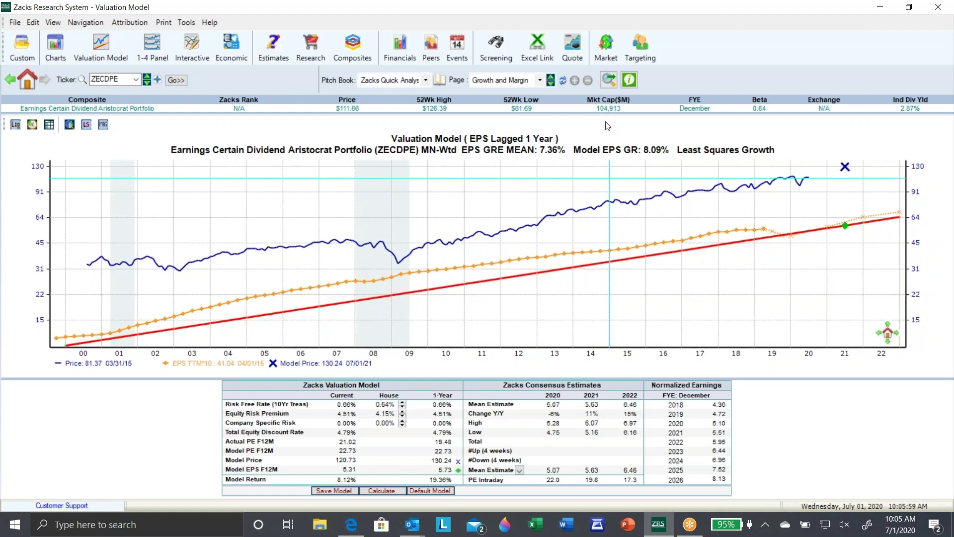
Load the valuation model for SP5UE and apply least squares growth to it.
left_click(124, 78)
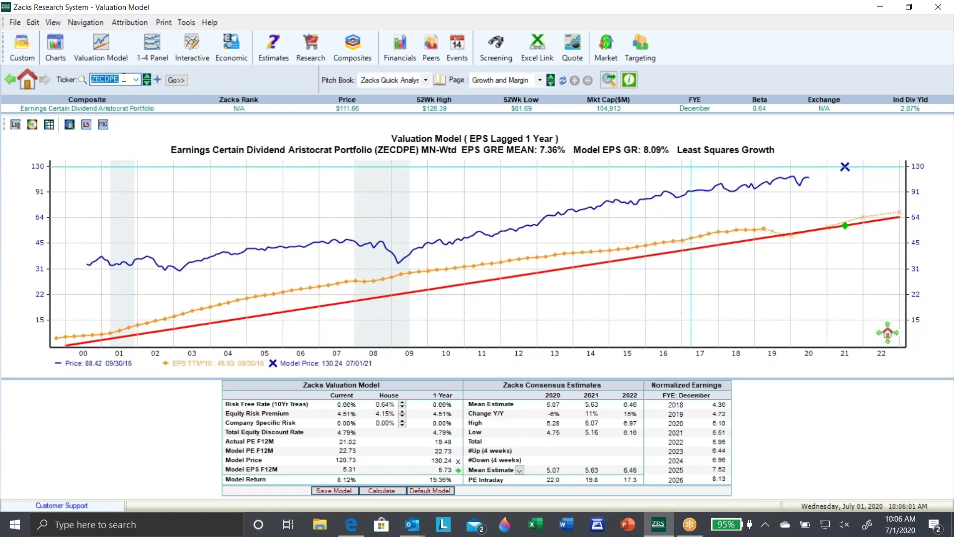
type("SP5UE")
key("Return")
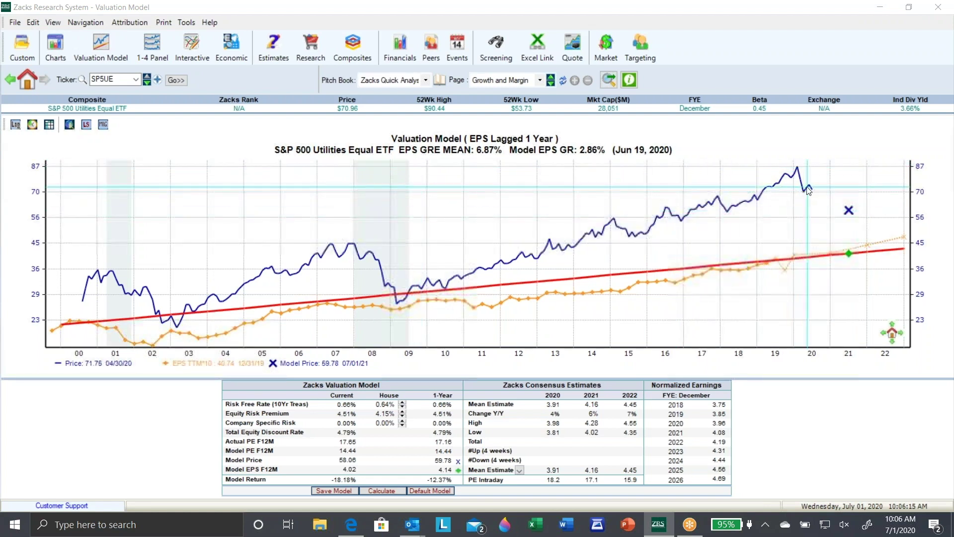
left_click(86, 126)
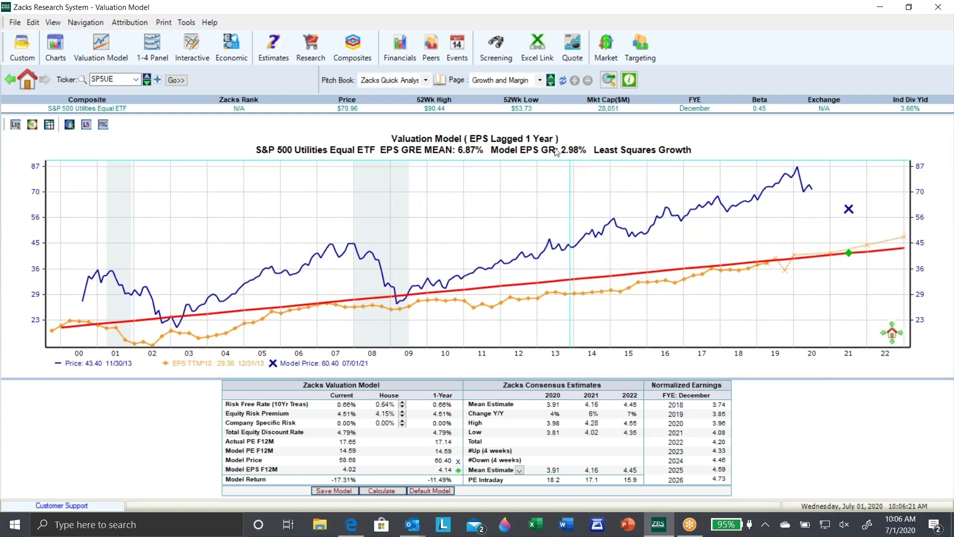
Show the P/E F12M valuation history for the S&P 500 Utilities Equal ETF, saving the model definition changes.
left_click(55, 54)
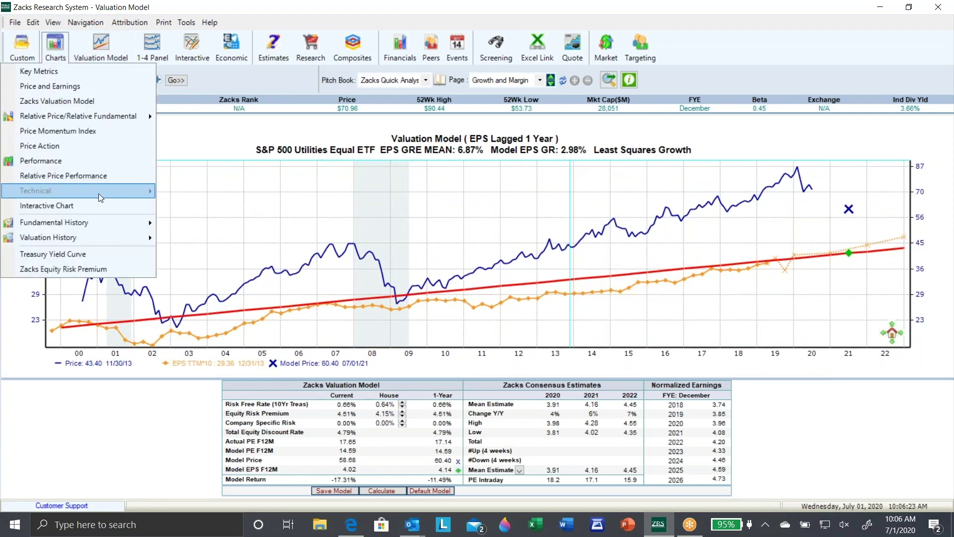
mouse_move(107, 239)
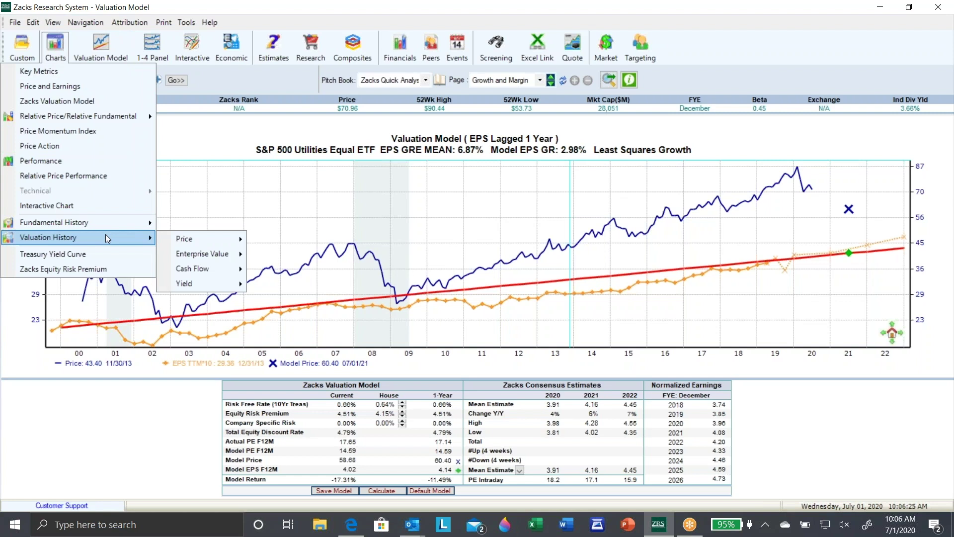
mouse_move(219, 243)
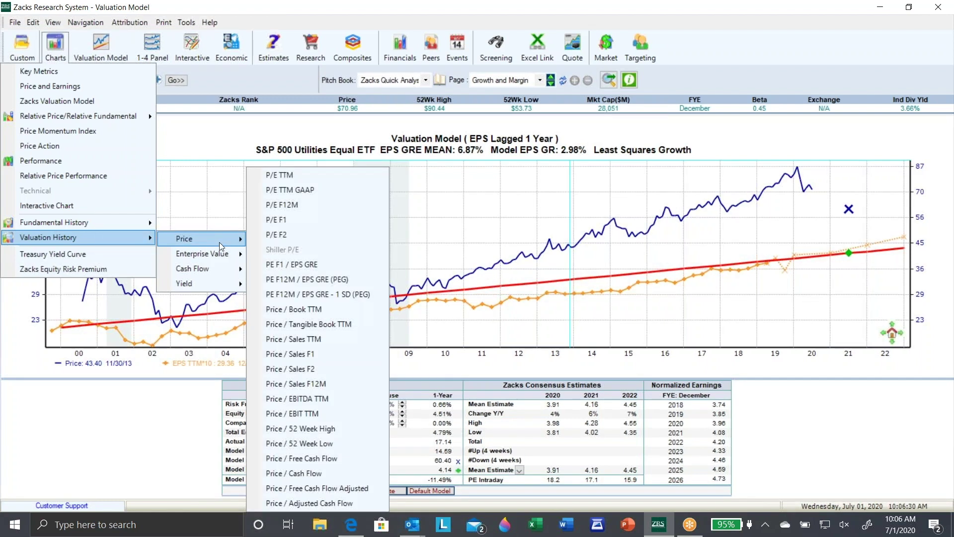
left_click(294, 205)
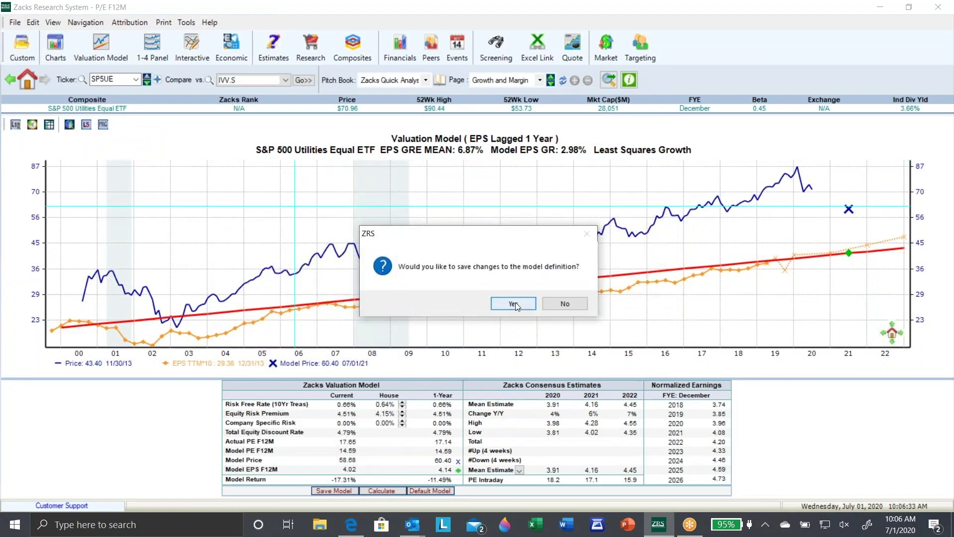
left_click(514, 303)
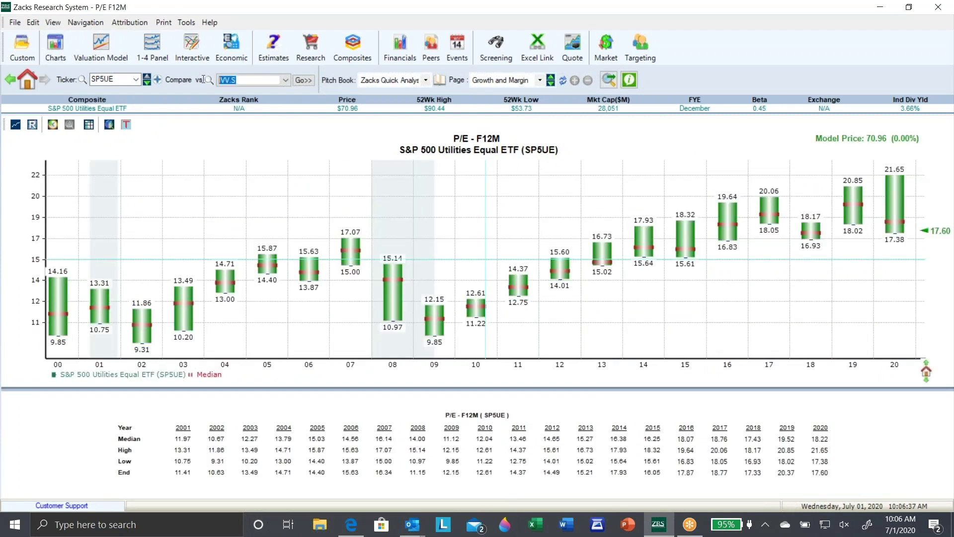
Compare the forward P/E of SP5UE with ZECDPE and display it as a relative line chart.
type("ZECDPE")
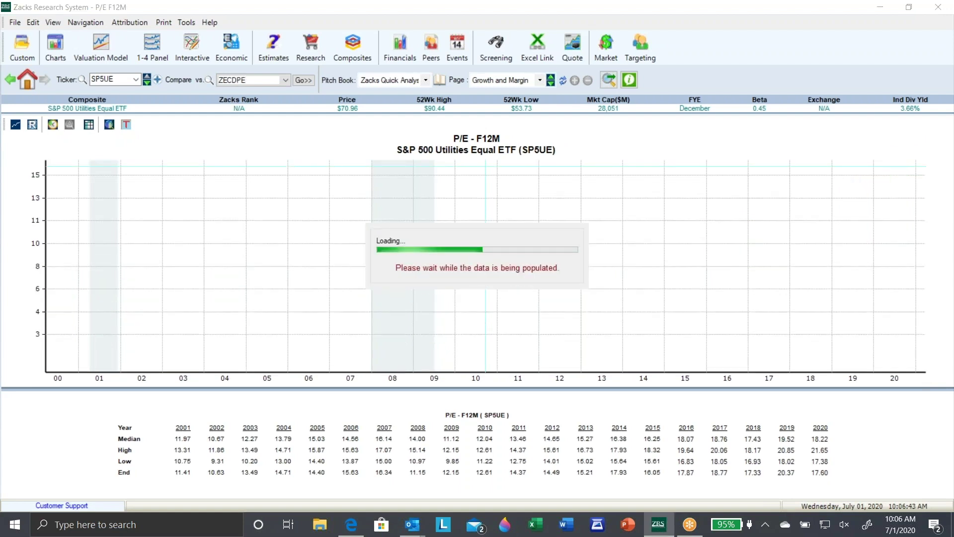
left_click(17, 126)
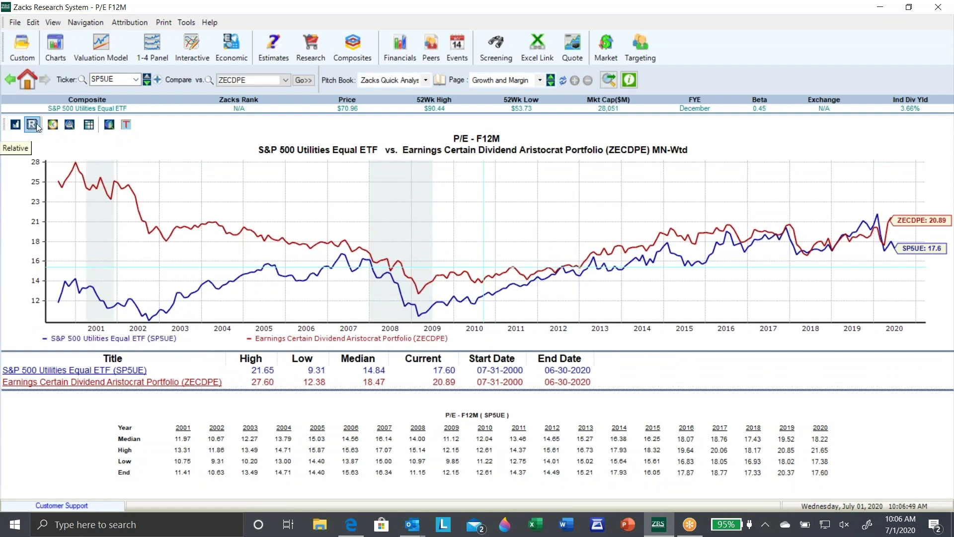
left_click(32, 124)
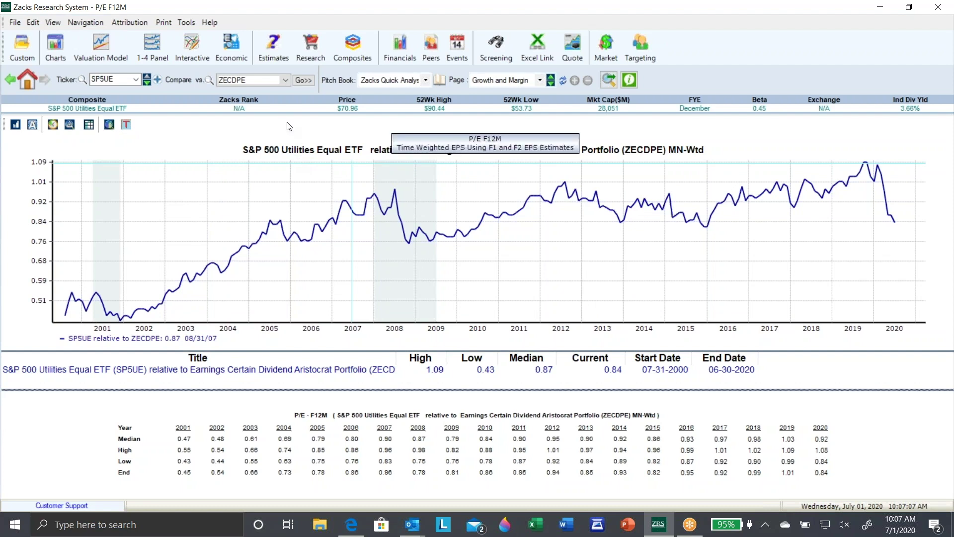
Chart the fundamental history of Return on Invested Capital TTM % for SP5UE versus ZECDPE.
left_click(66, 50)
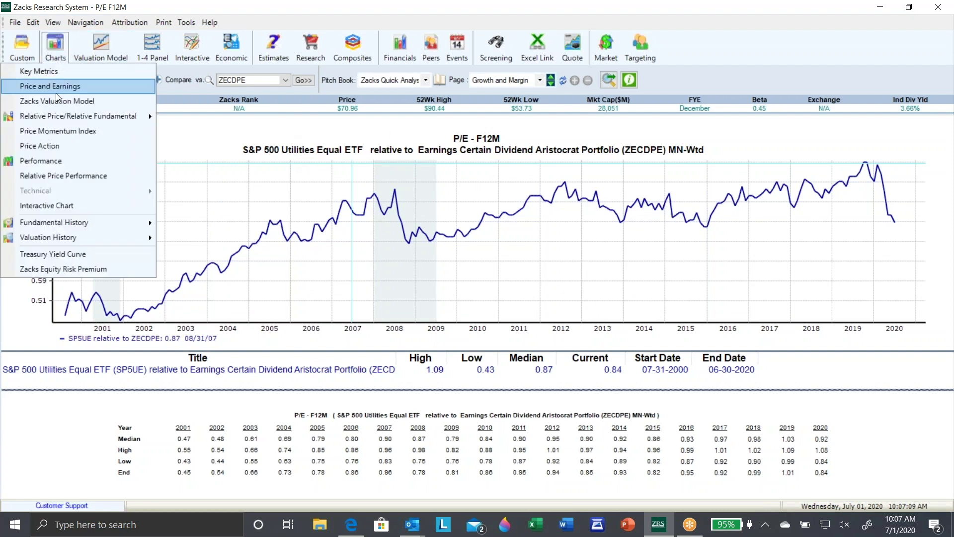
mouse_move(66, 222)
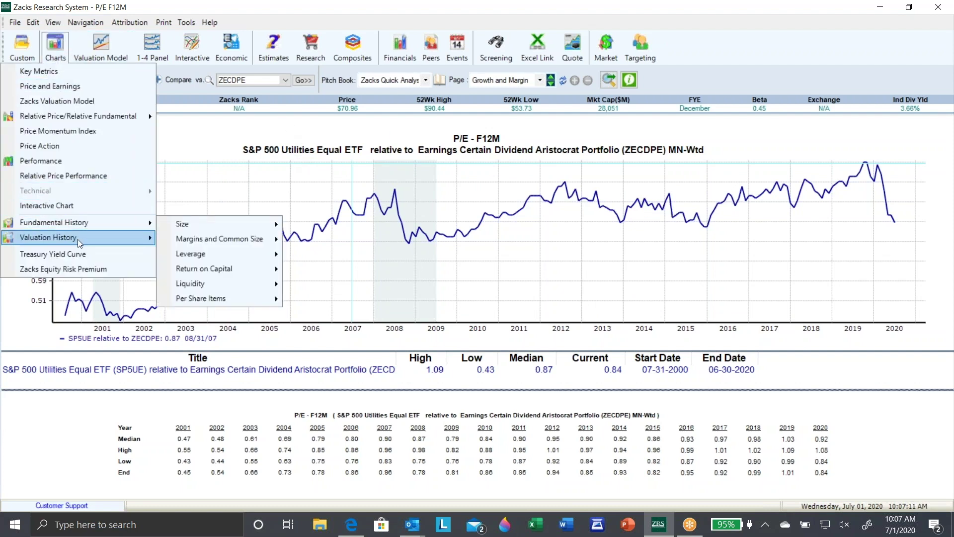
mouse_move(209, 244)
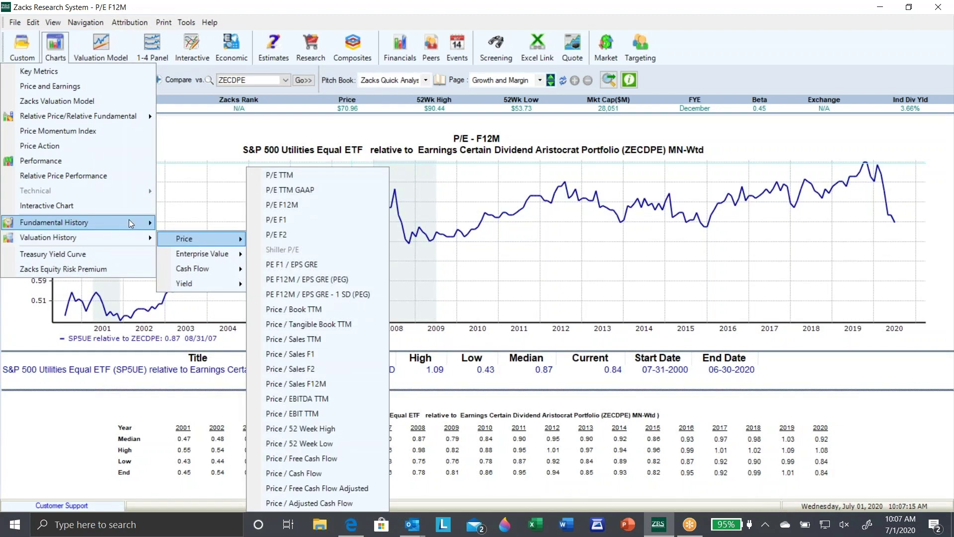
mouse_move(130, 224)
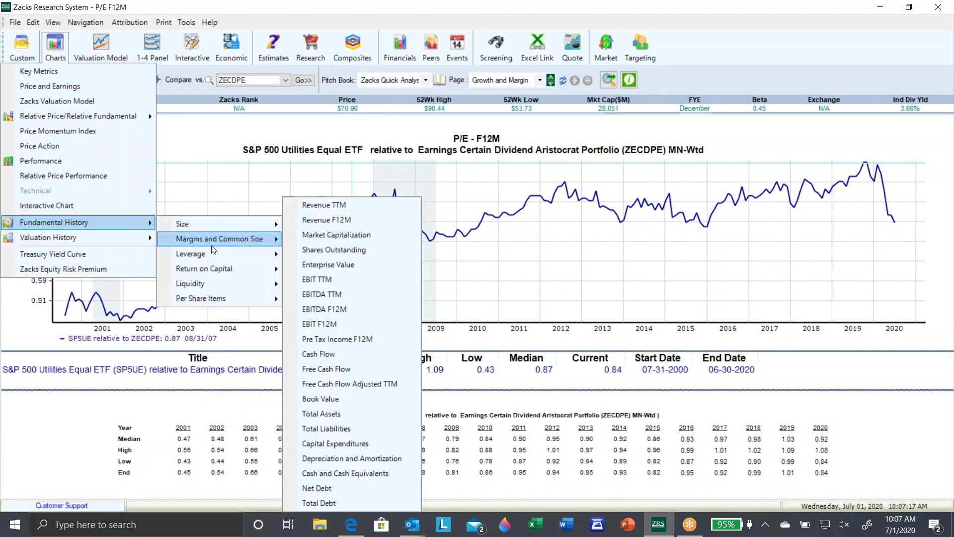
mouse_move(219, 267)
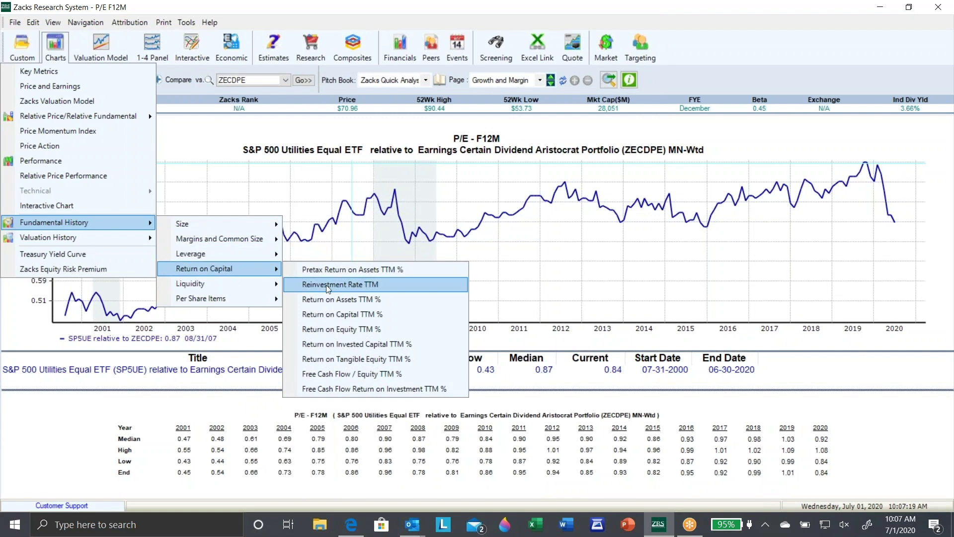
left_click(343, 348)
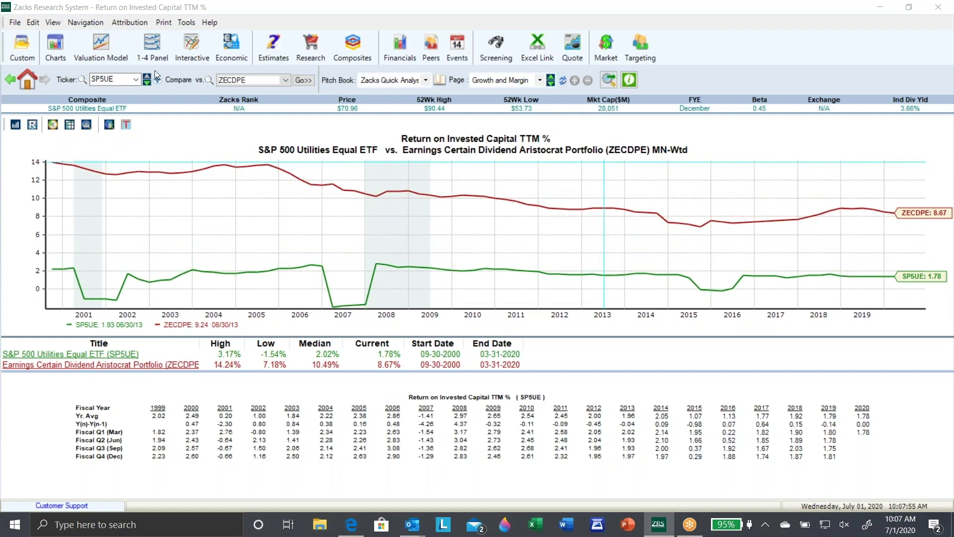
Change the charted ticker to IVV.S to compare the S&P 500 ETF composite's return on invested capital with ZECDPE.
left_click(110, 79)
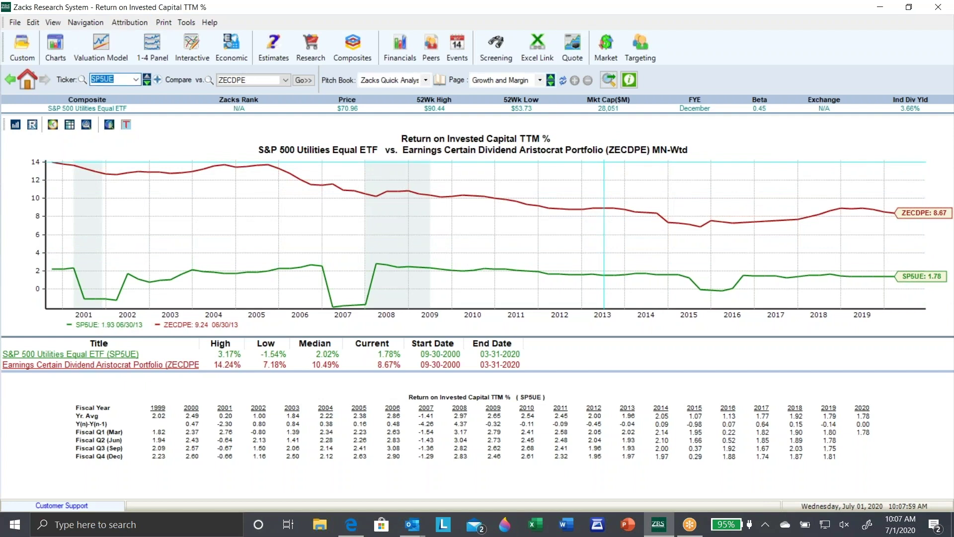
type("IVVS")
key("Left")
type(".")
key("Return")
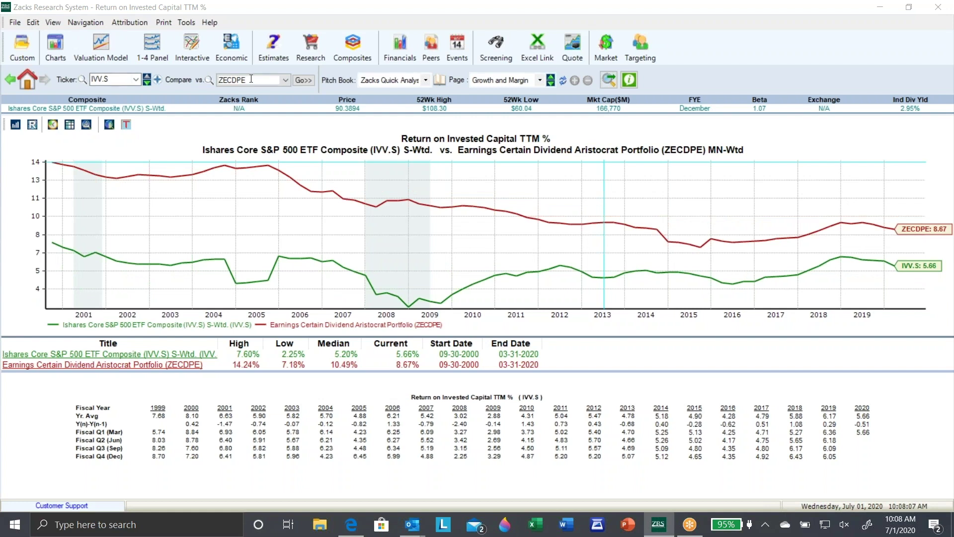
Replace the comparison ticker with ZECAPE and update the return on invested capital chart.
left_click(236, 80)
key("BackSpace")
type("A")
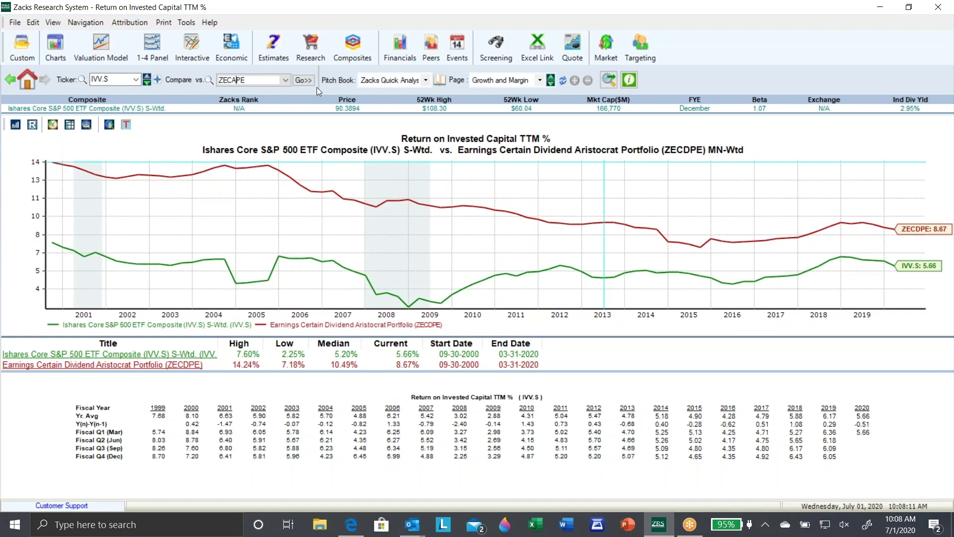
left_click(304, 79)
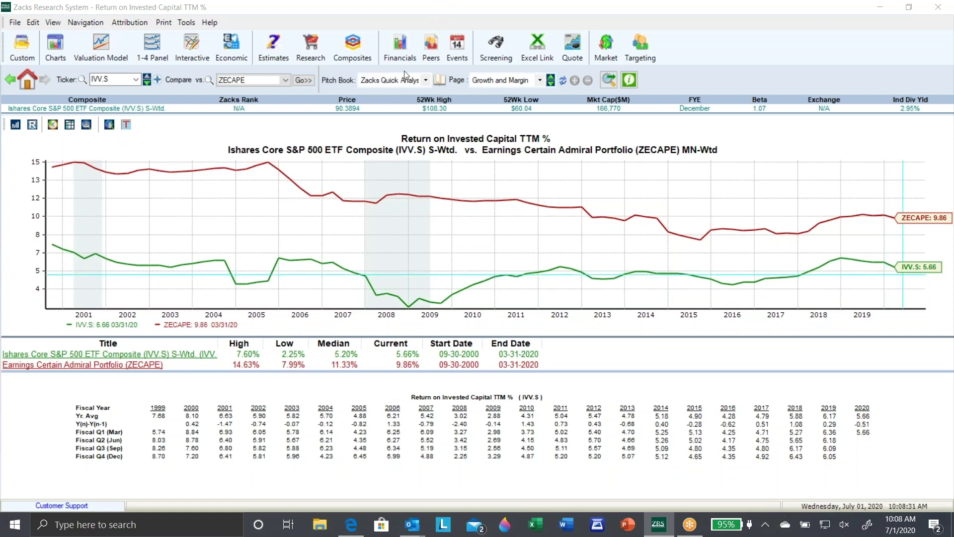
Show the performance chart of IVV.S versus ZECAPE over a custom history from 2/20/2020 to 6/30/2020.
left_click(64, 48)
left_click(43, 164)
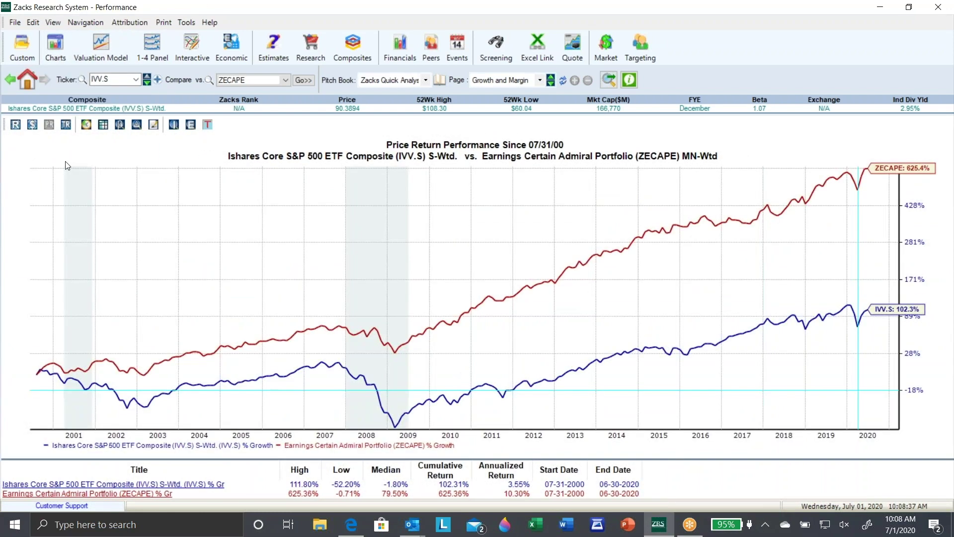
right_click(350, 190)
mouse_move(397, 199)
left_click(530, 437)
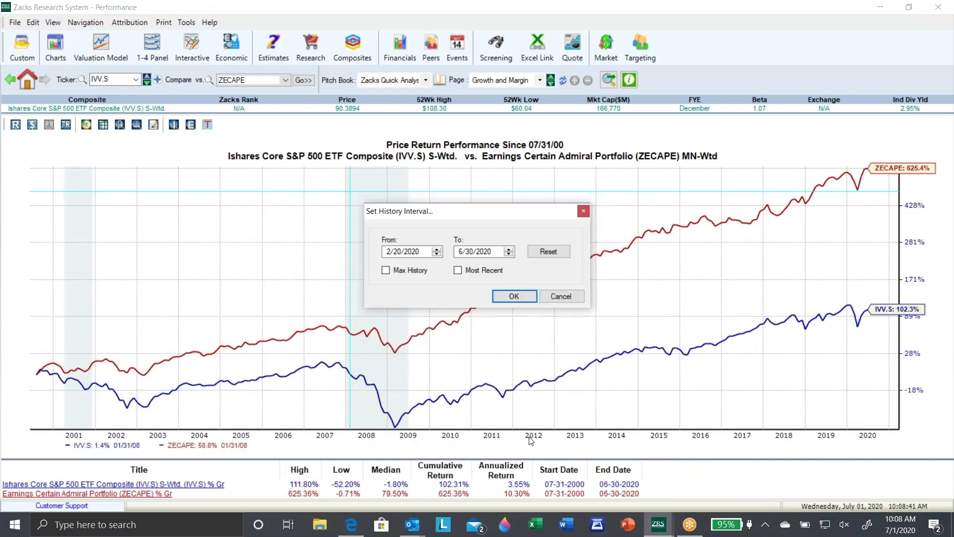
left_click(505, 293)
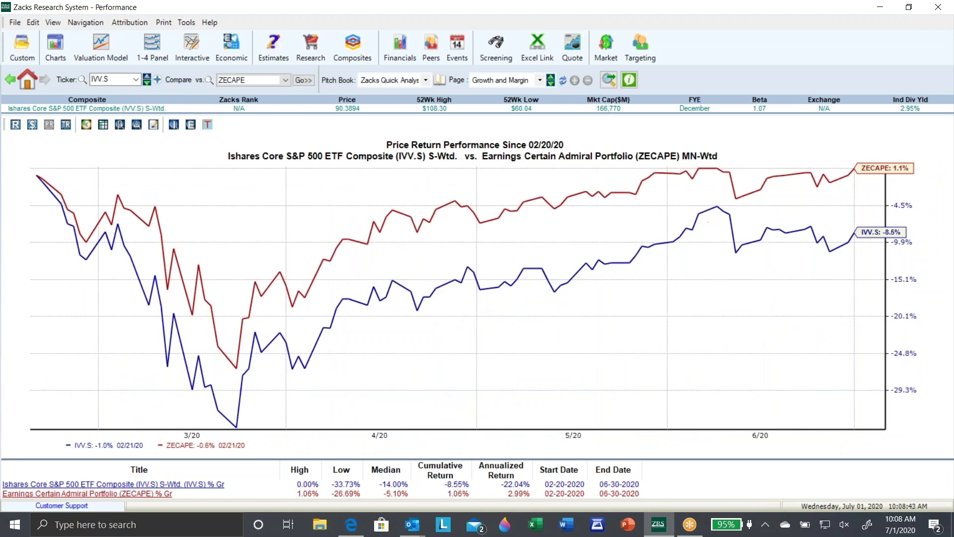
Compare the price return performance of ZECDPE with NOBL.S.
left_click(134, 80)
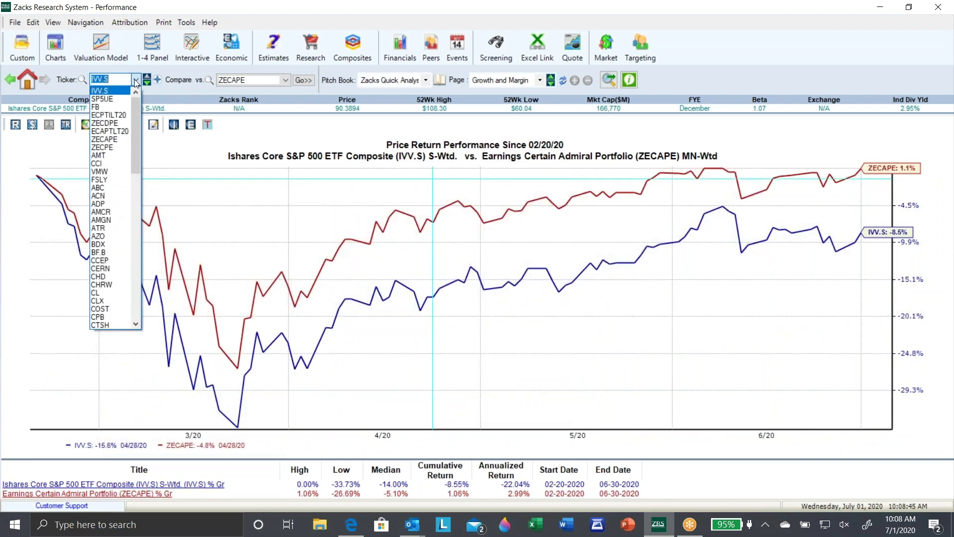
left_click(110, 123)
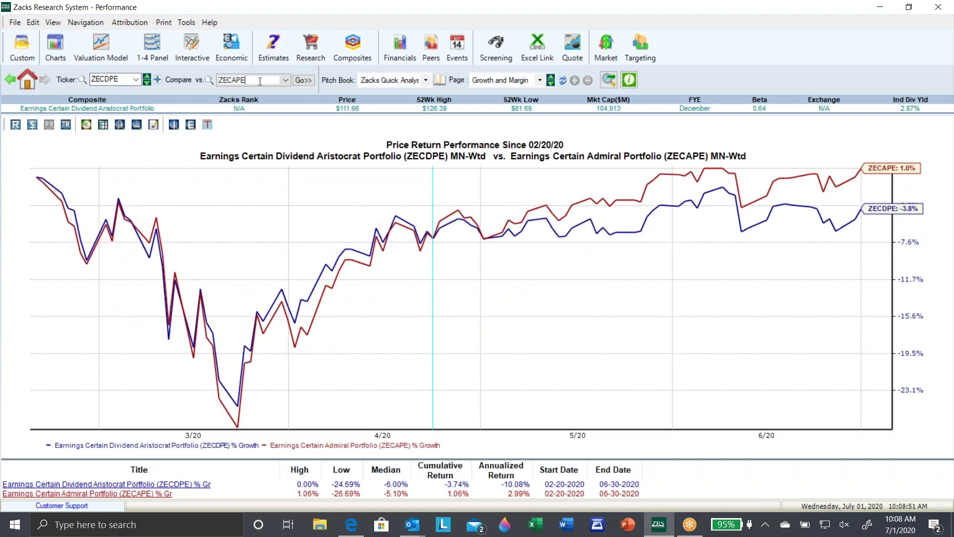
left_click_drag(260, 82, 219, 81)
type("NOBL.S")
key("Return")
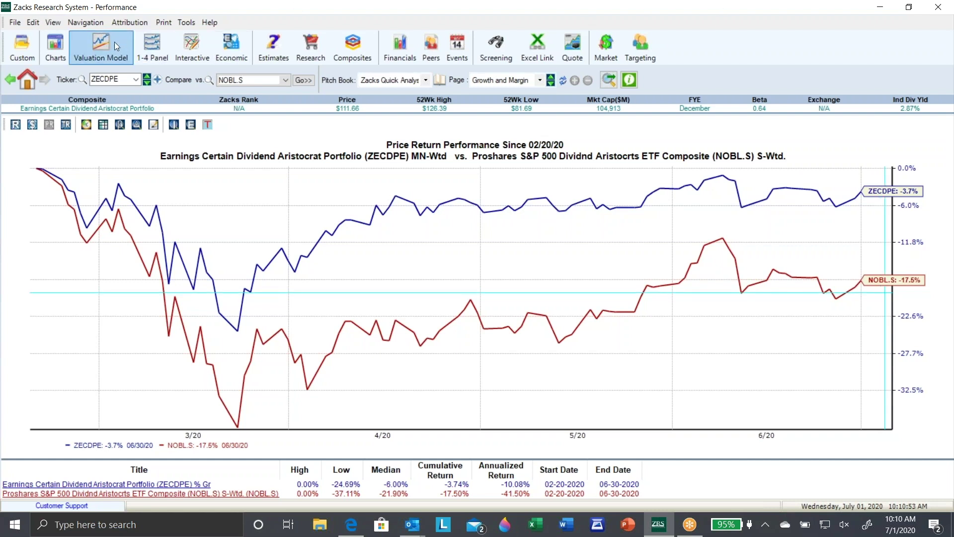
Switch the charted ticker to ECPTILT20 and set the performance history against NOBL.S to YTD.
left_click(137, 80)
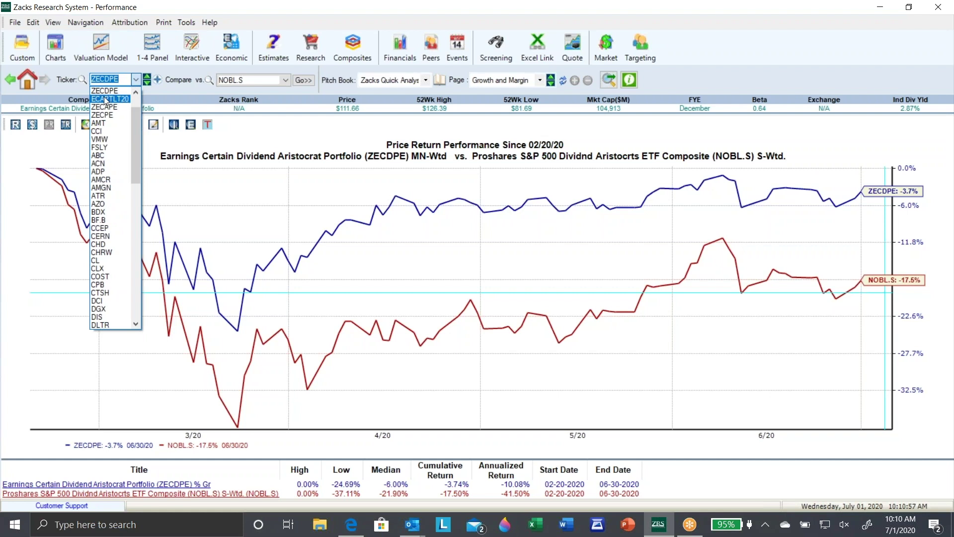
scroll(109, 104, "up", 2)
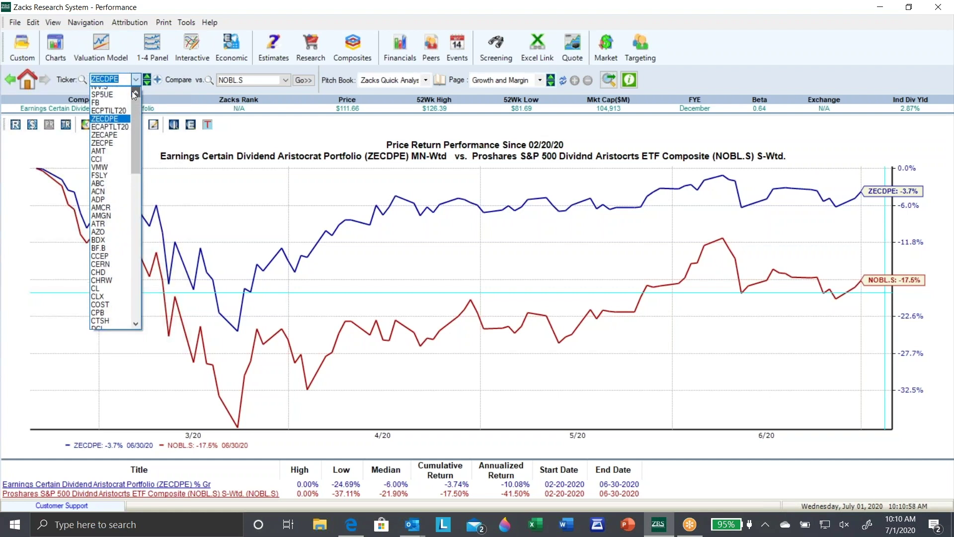
left_click(115, 116)
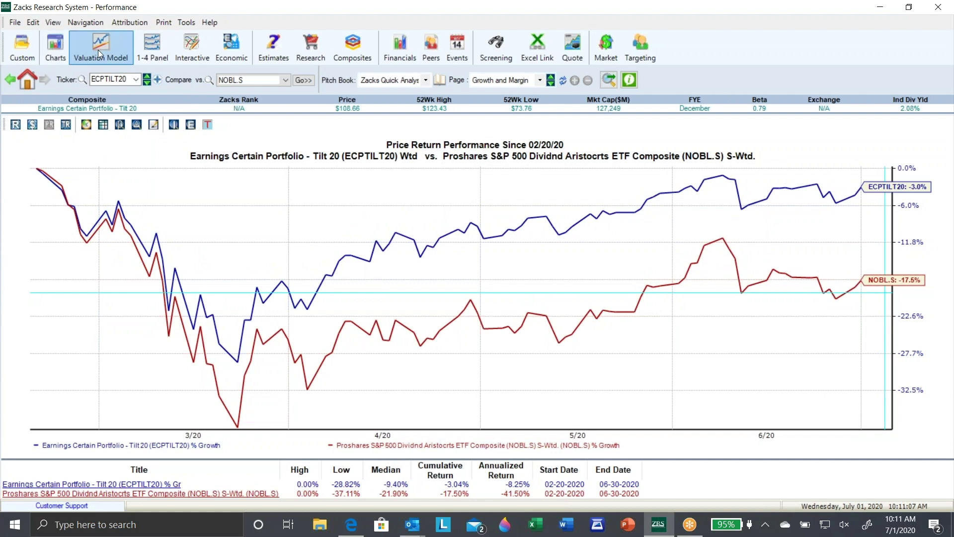
right_click(402, 228)
mouse_move(472, 236)
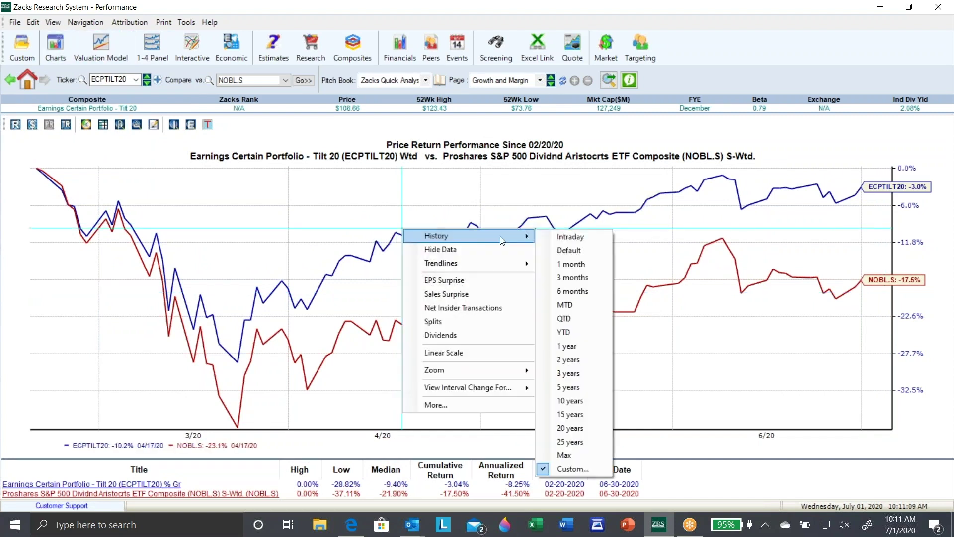
left_click(590, 331)
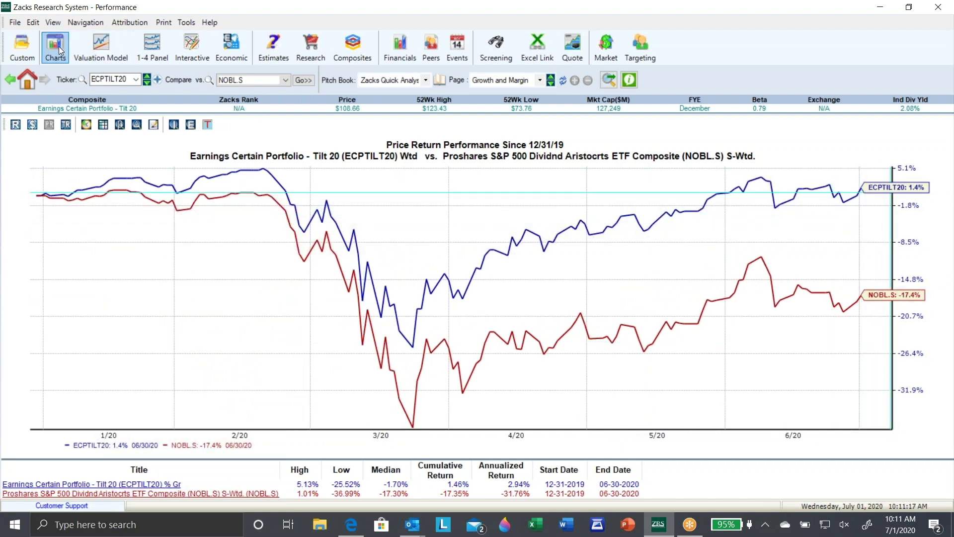
Switch to Zacks Advisor Tools in the browser and highlight the Akoustis Tech and Taiwan Semi-Adr entries in the Semis - 5G watchlist.
left_click(351, 527)
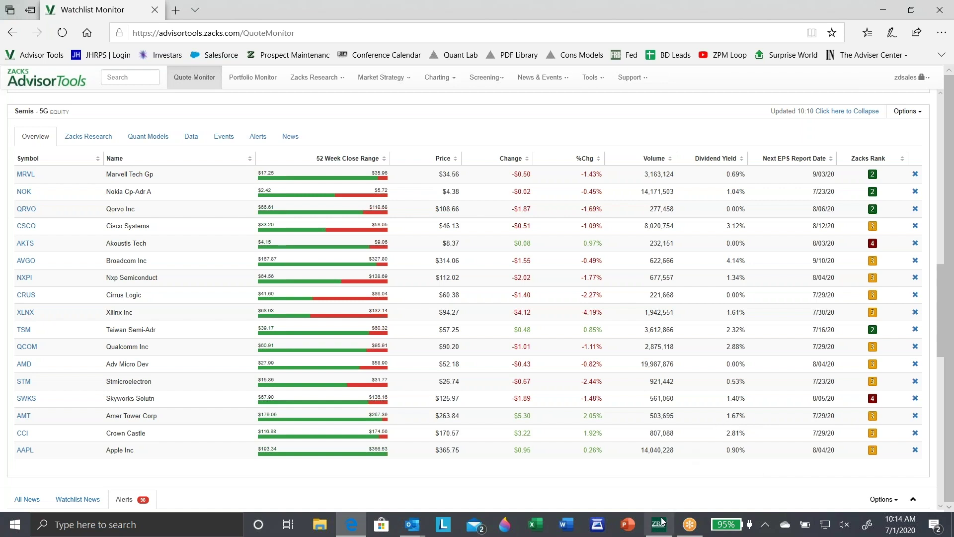
mouse_move(660, 524)
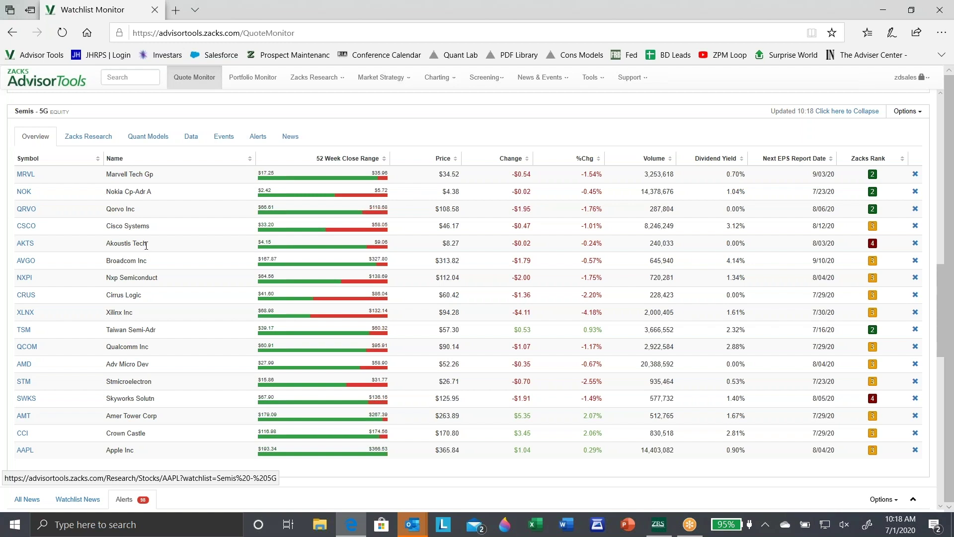
left_click_drag(147, 244, 8, 247)
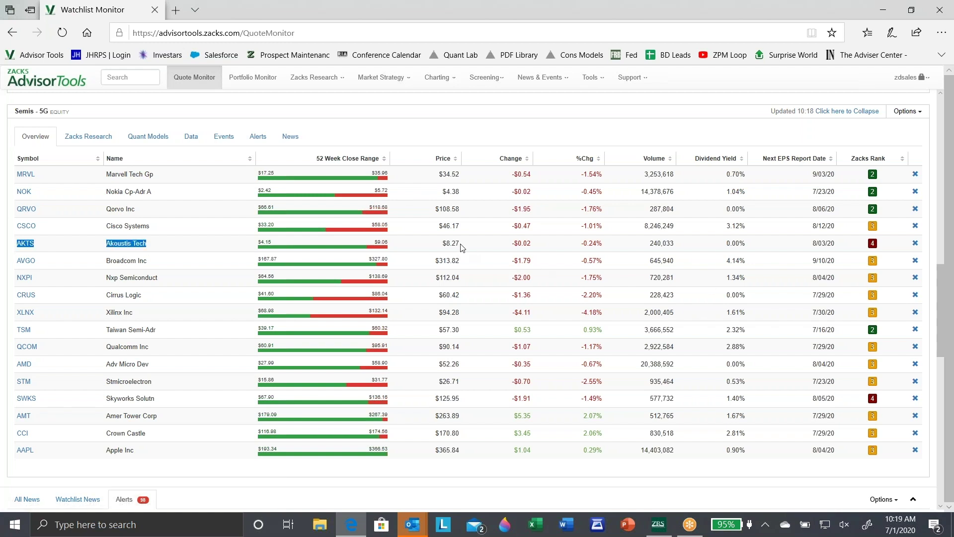
left_click_drag(463, 247, 14, 248)
left_click_drag(108, 329, 167, 337)
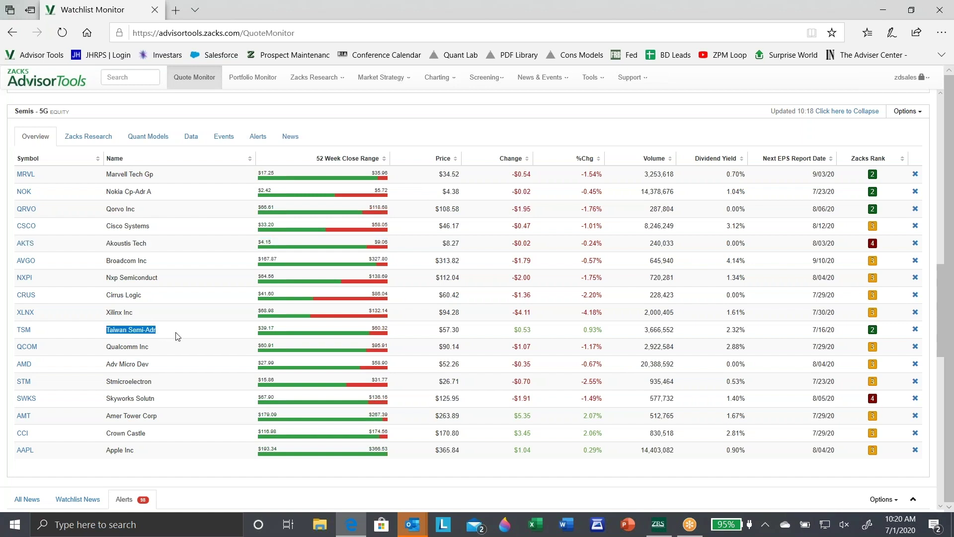